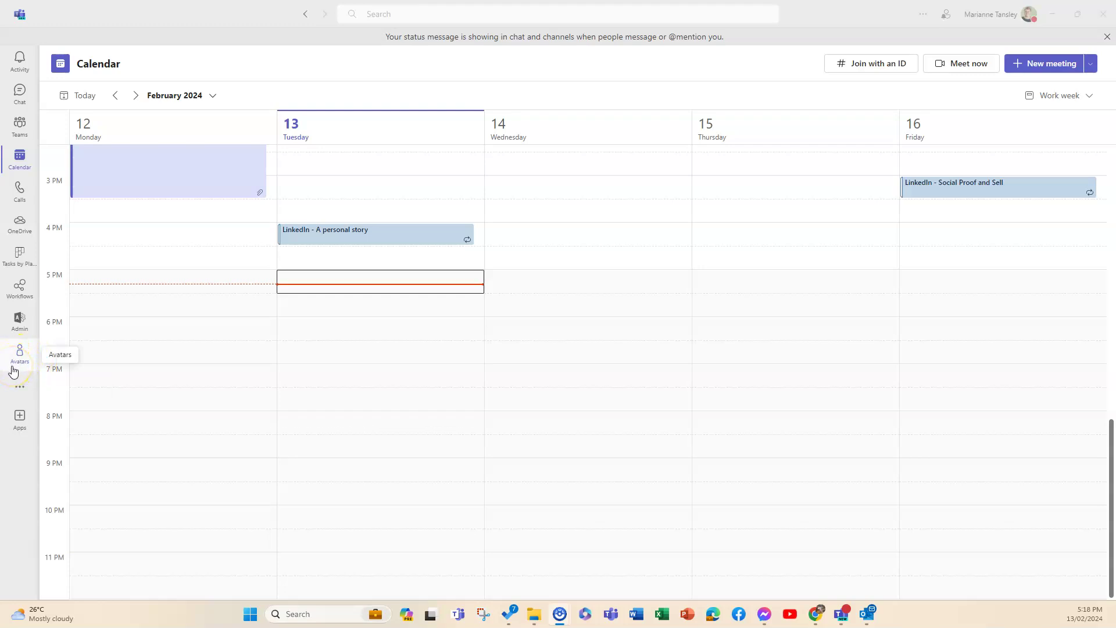
Open the Avatars app and rotate the avatar preview to view it from different sides.
click(19, 364)
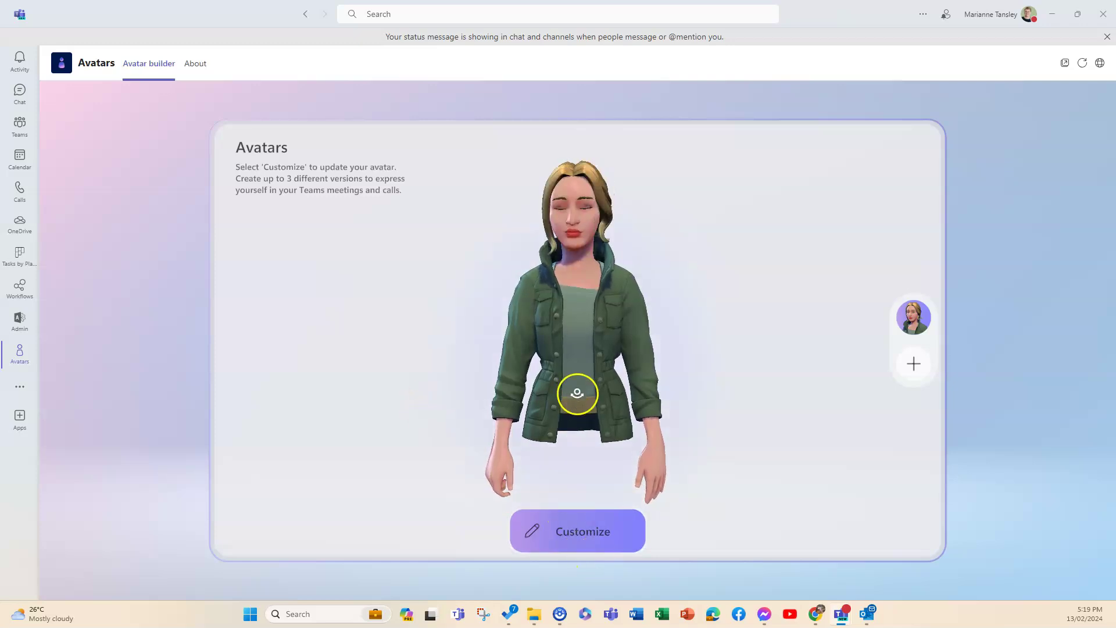
drag(578, 393, 511, 404)
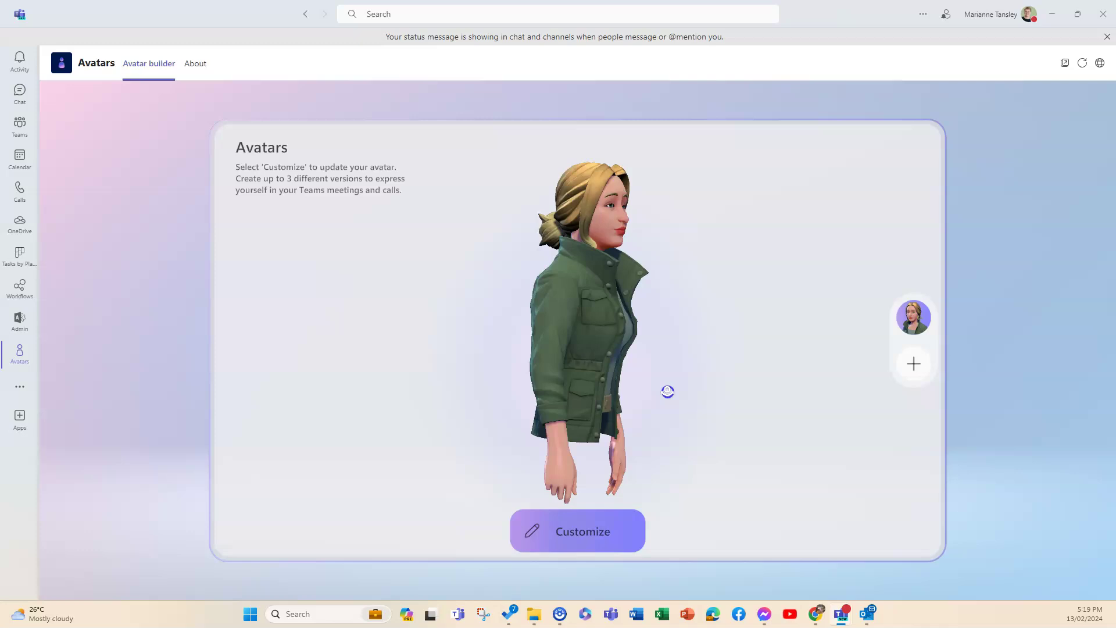
drag(667, 392, 578, 393)
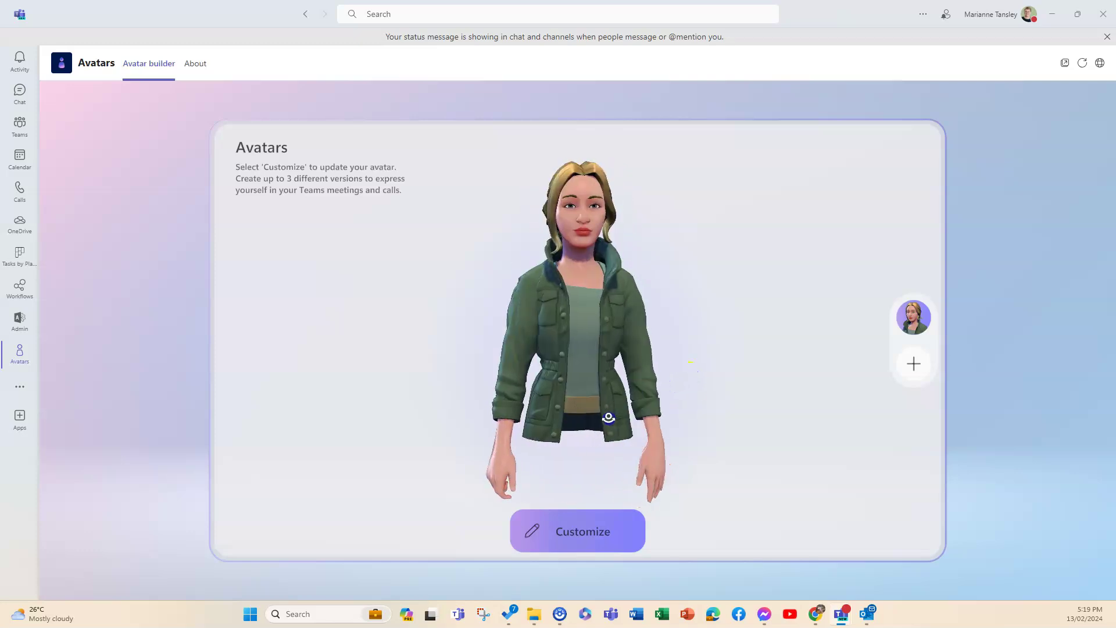
click(572, 422)
Open the avatar for customization and examine the face options, including the nose fine-tuning settings, discarding any nose adjustments.
click(574, 532)
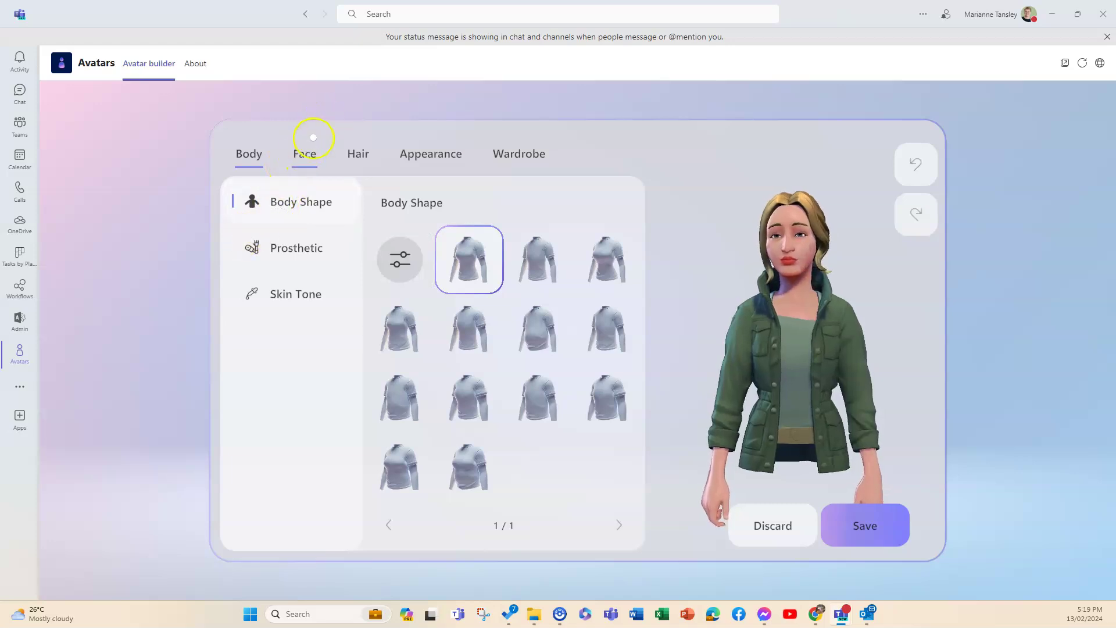
click(303, 156)
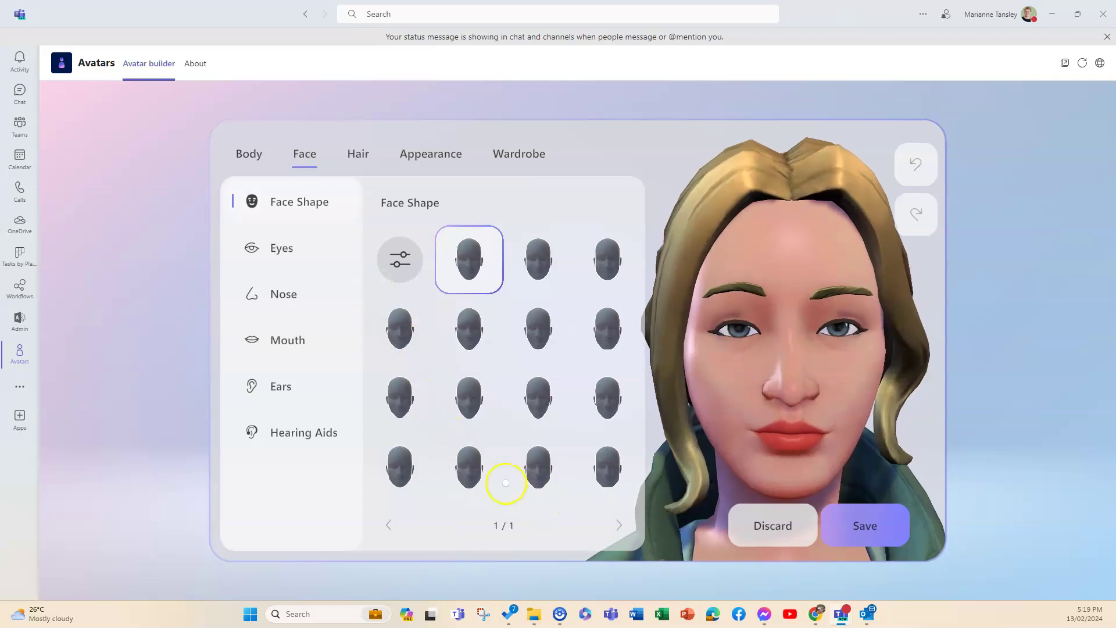
click(289, 291)
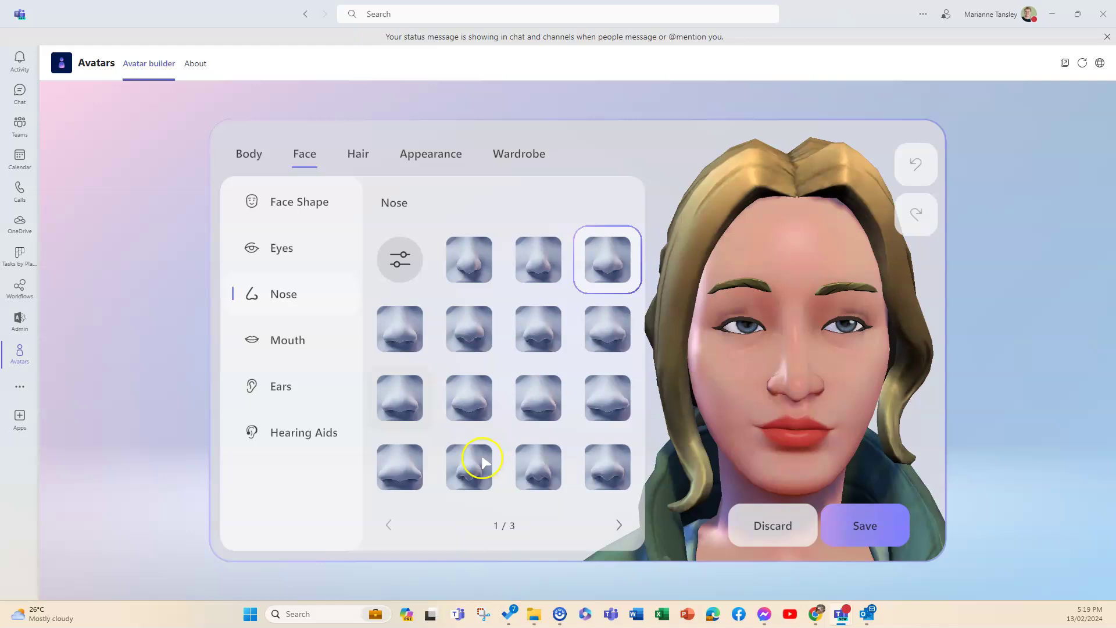
click(388, 260)
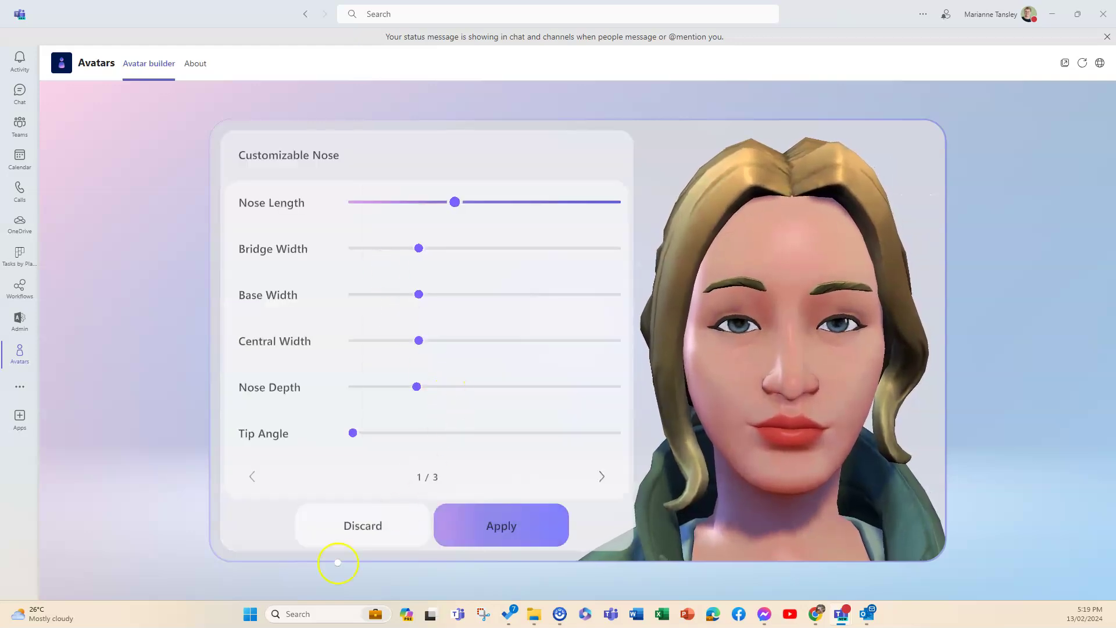
click(362, 526)
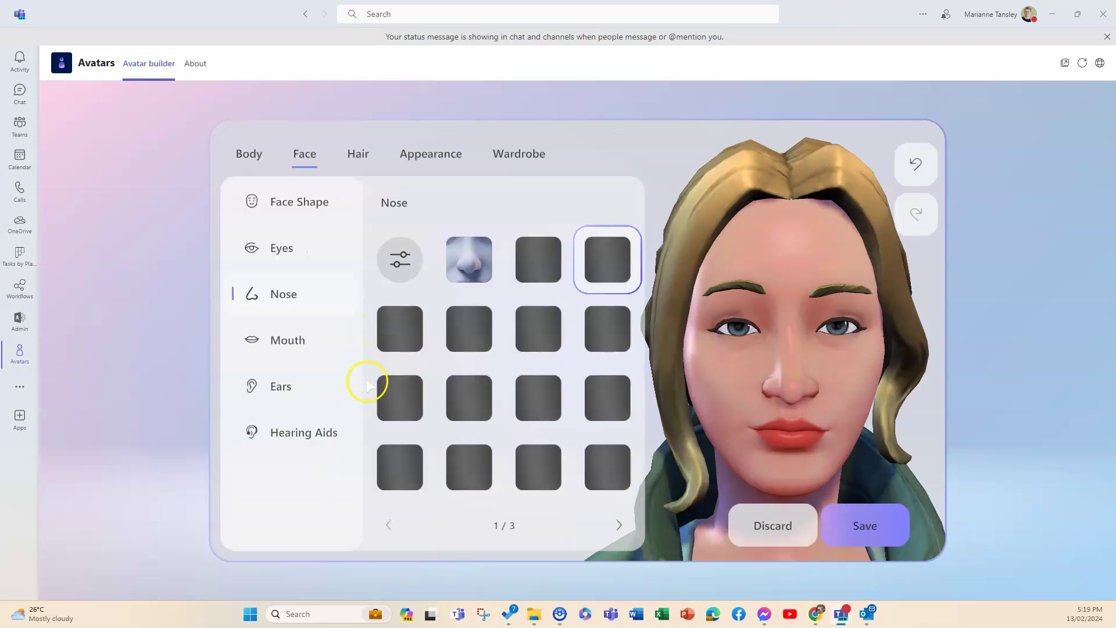
Examine the avatar's hair filters, face lines and wardrobe options, and exit customization without saving.
click(364, 159)
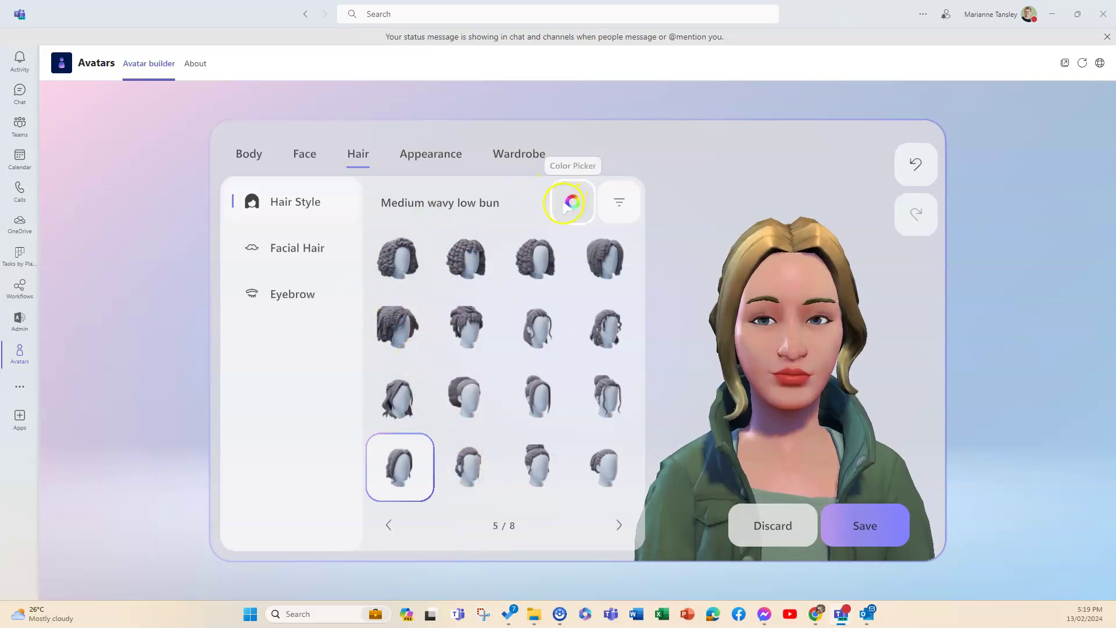
click(616, 204)
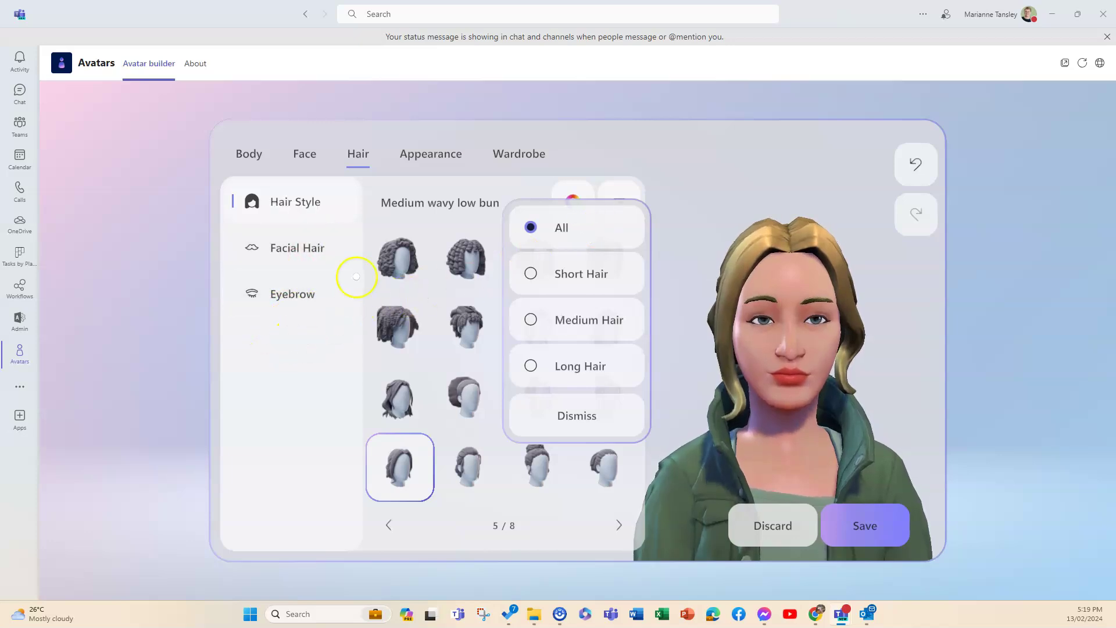
click(412, 167)
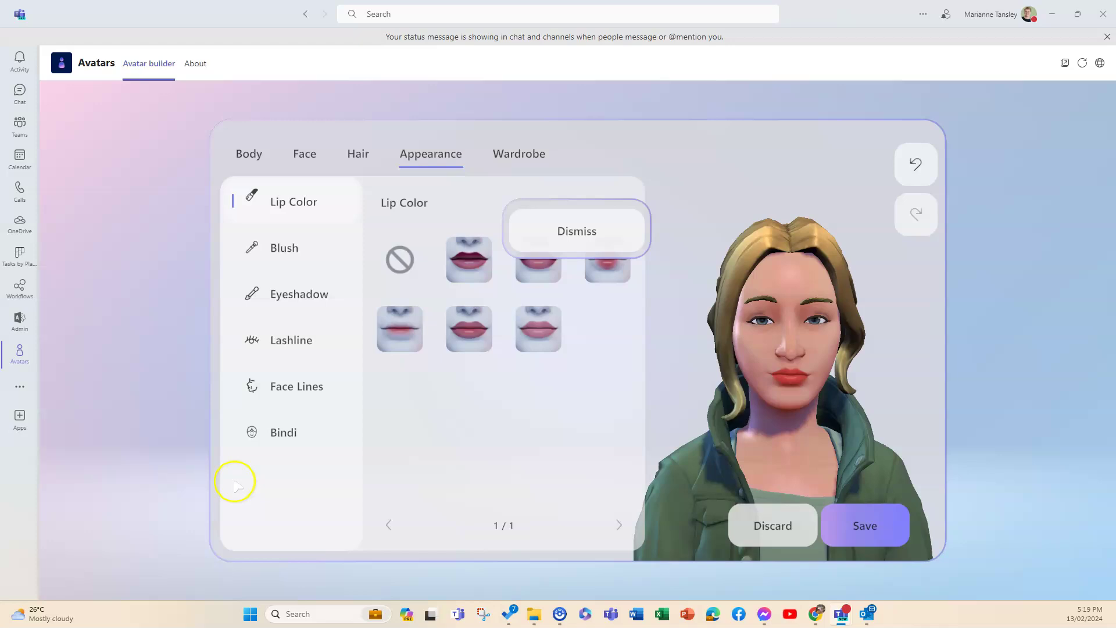
click(256, 383)
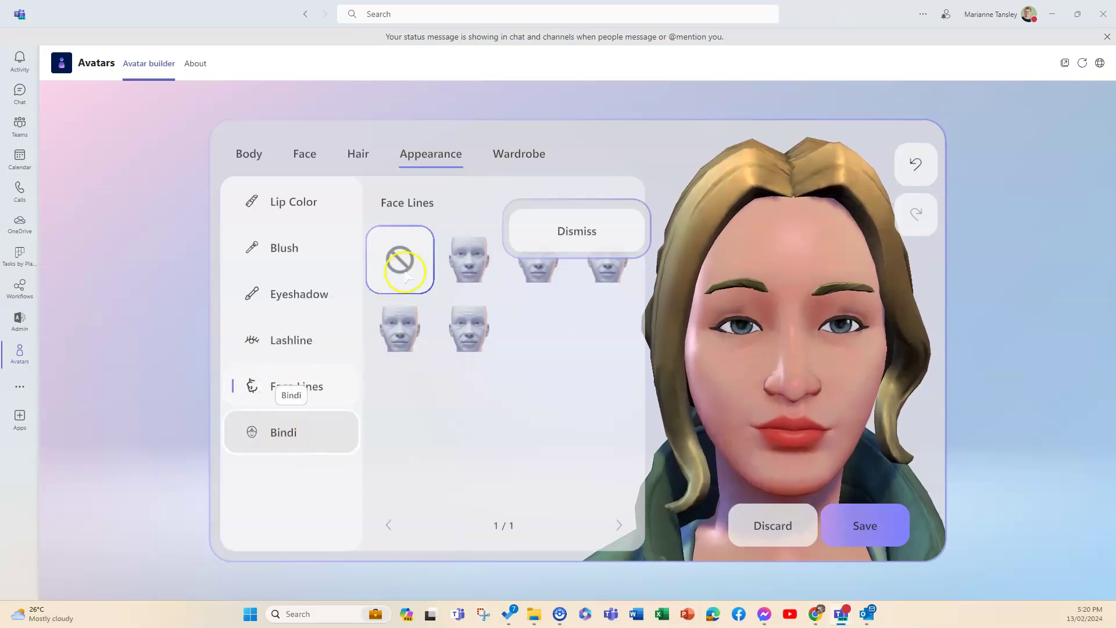
click(529, 169)
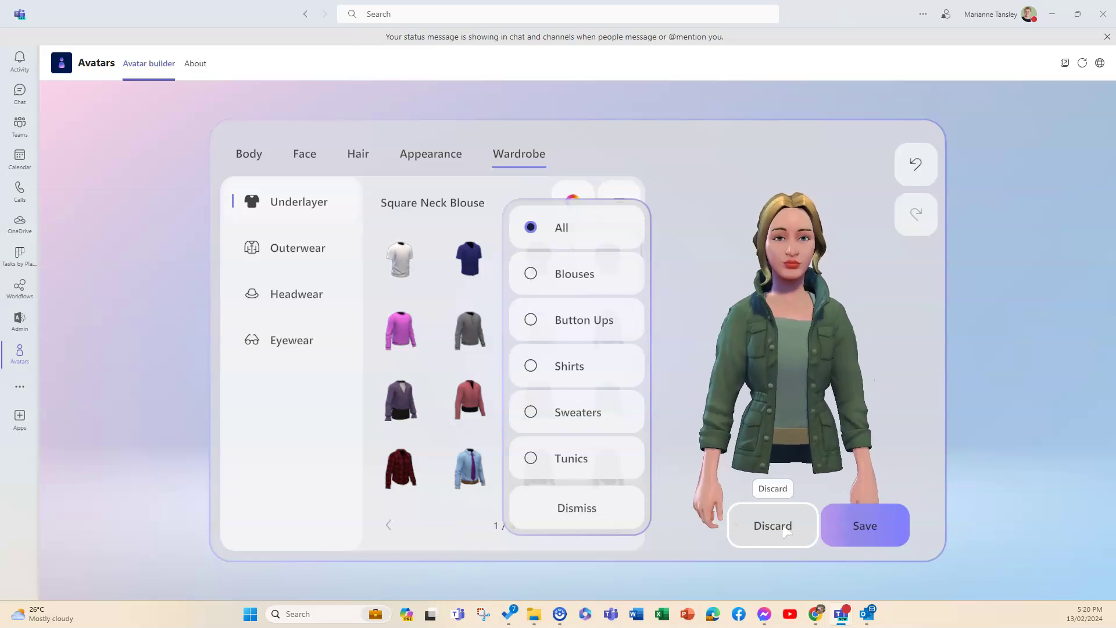
click(776, 526)
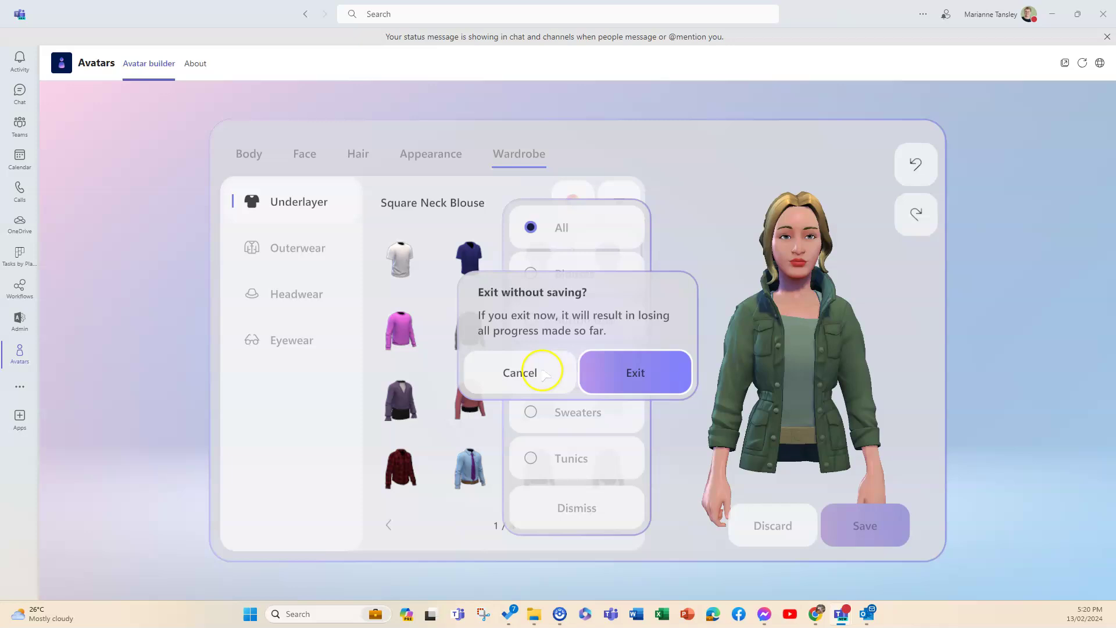
click(620, 376)
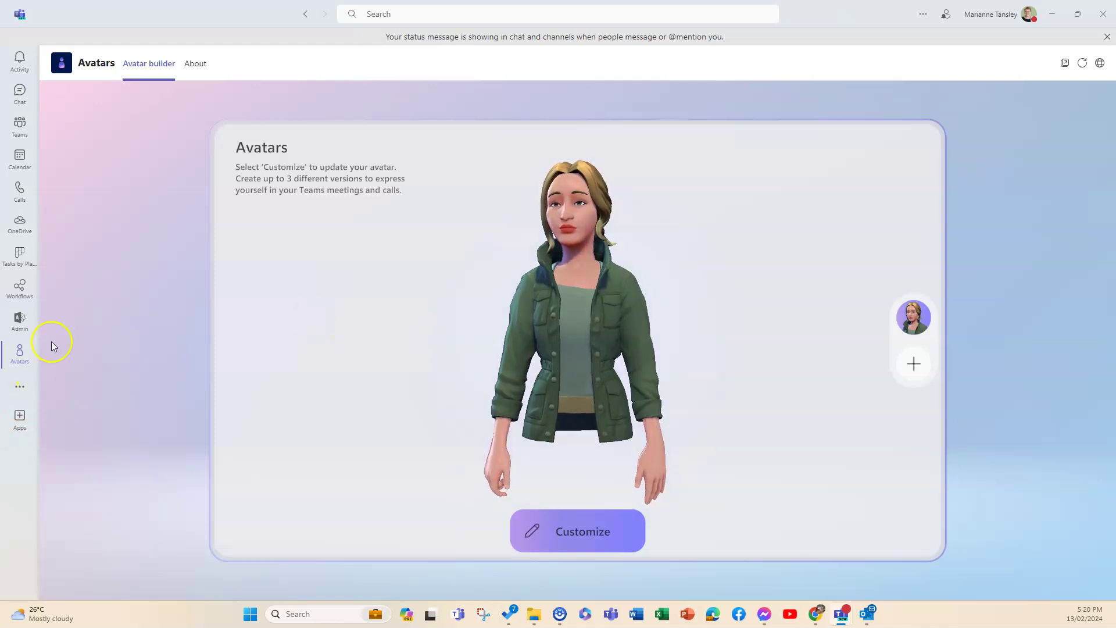
Return to the calendar, switch to the running meeting's window and leave that meeting.
click(25, 167)
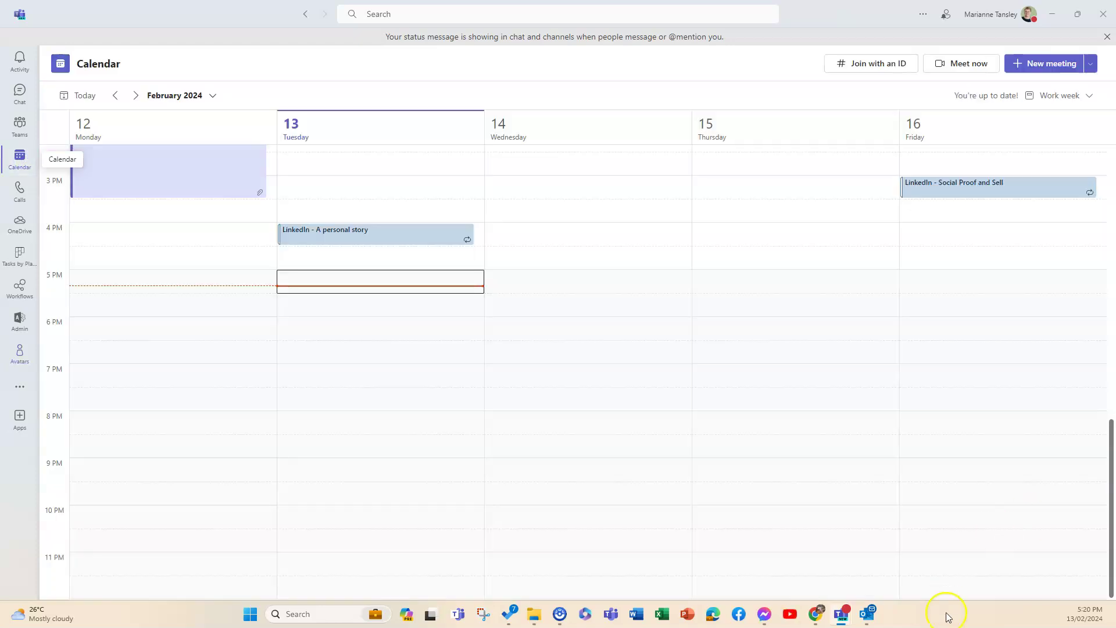
mouse_move(840, 622)
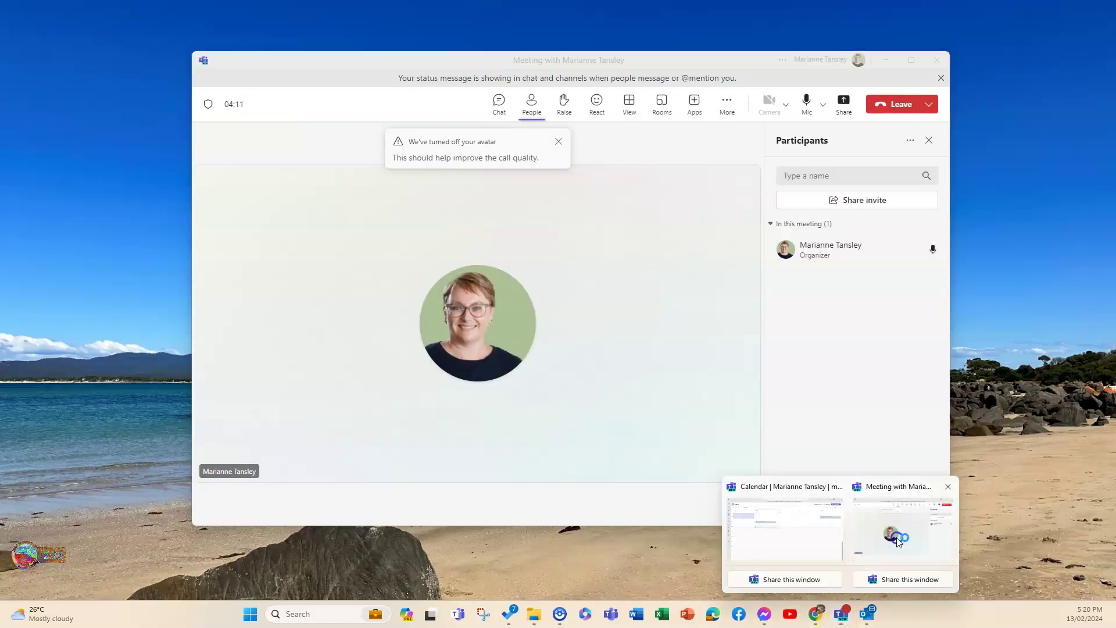
click(897, 537)
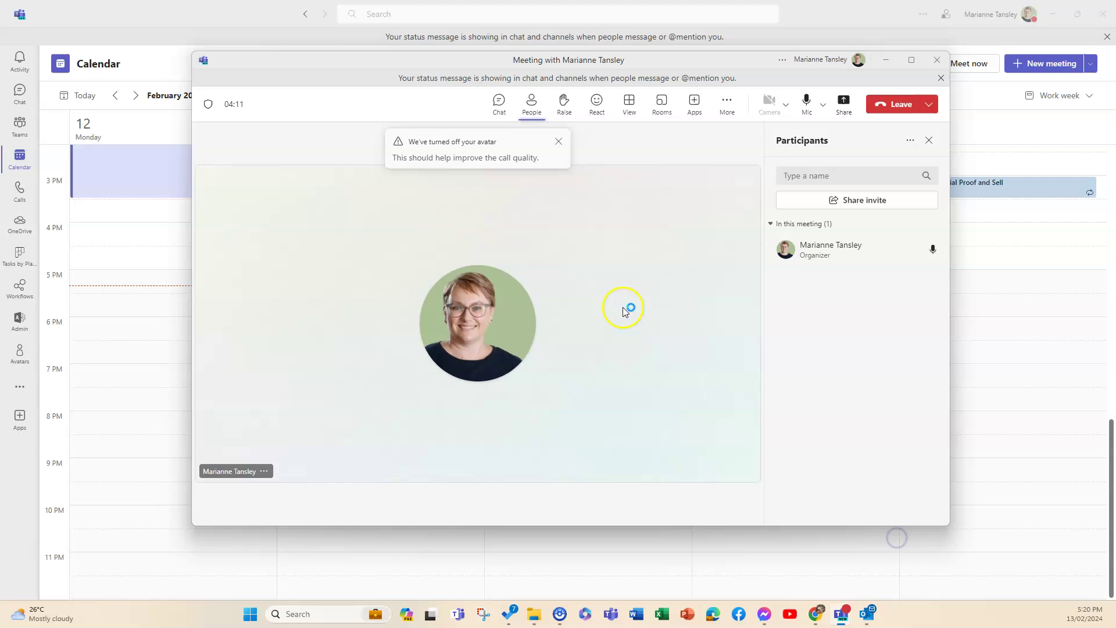
click(557, 140)
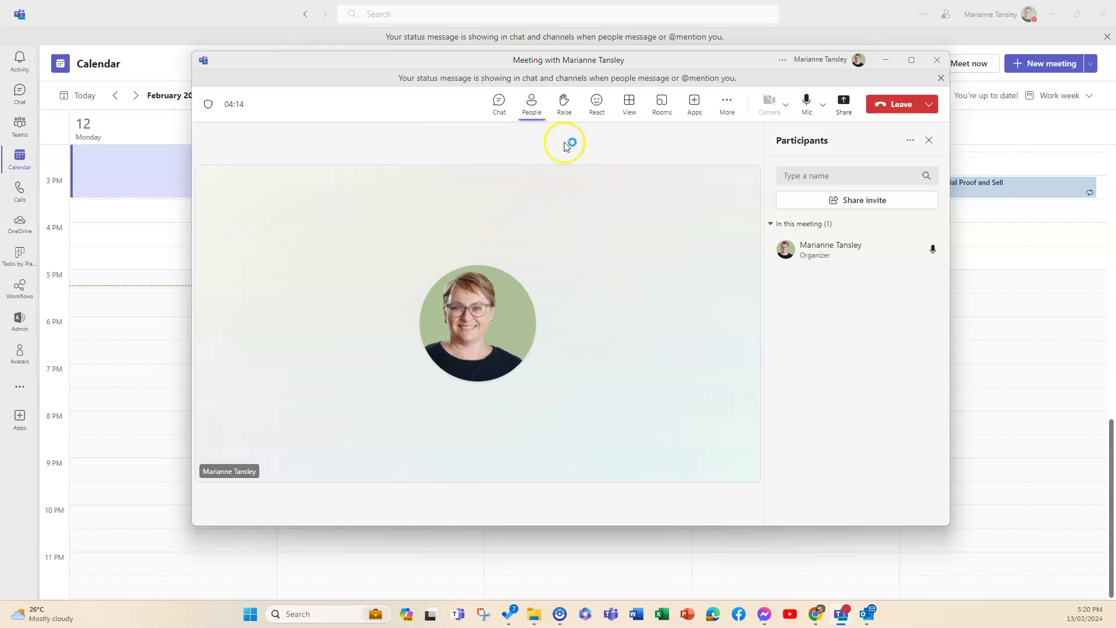
click(888, 106)
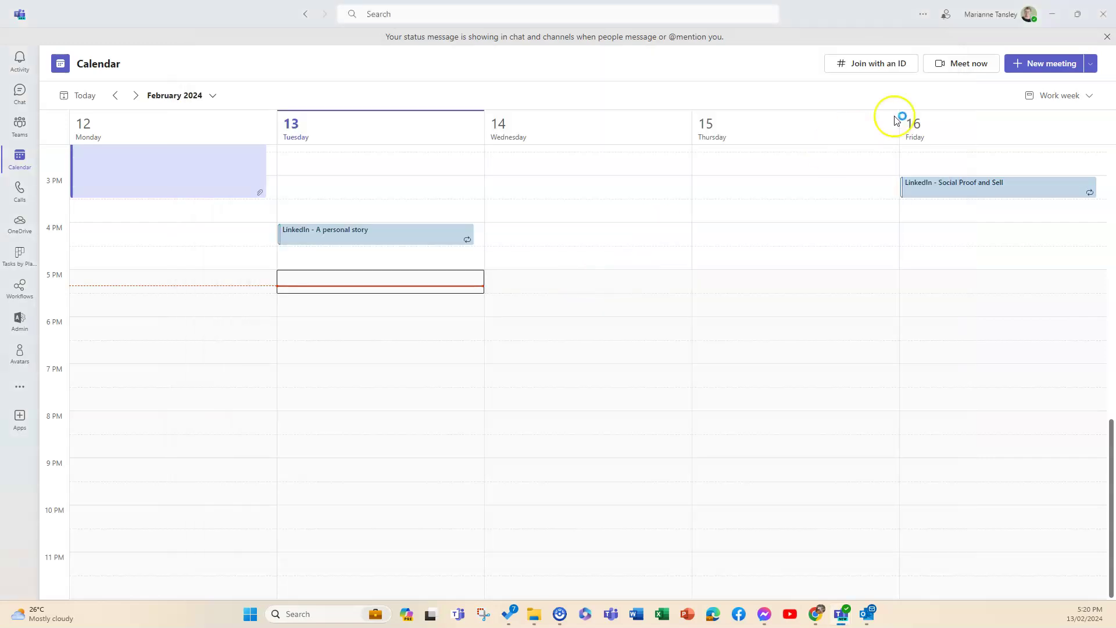
Start an instant meeting from the calendar with the default meeting name.
click(963, 63)
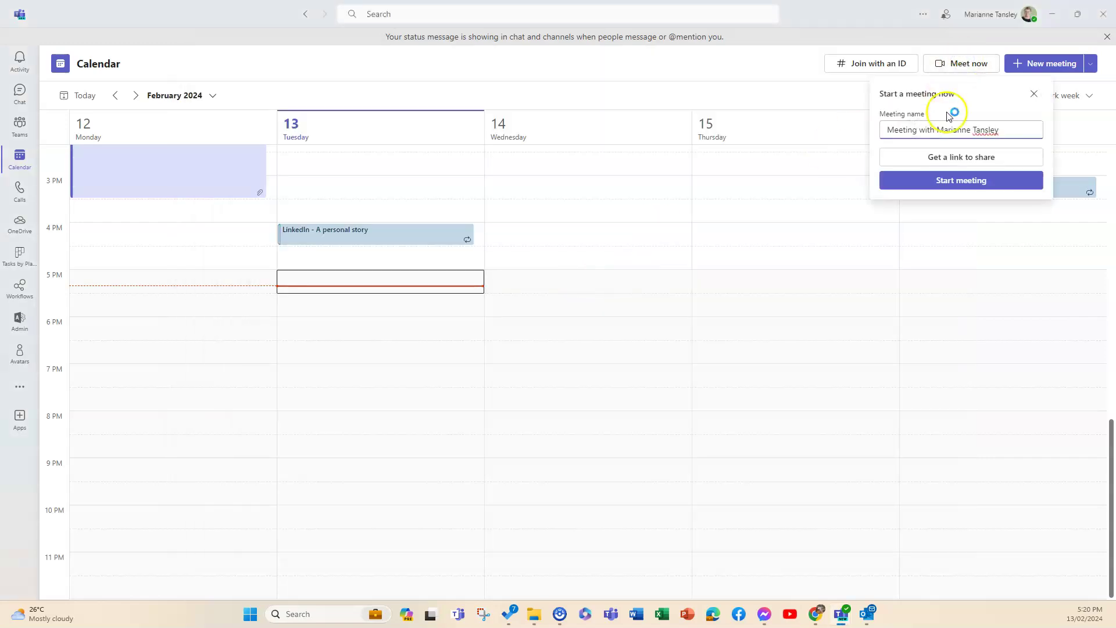
click(947, 181)
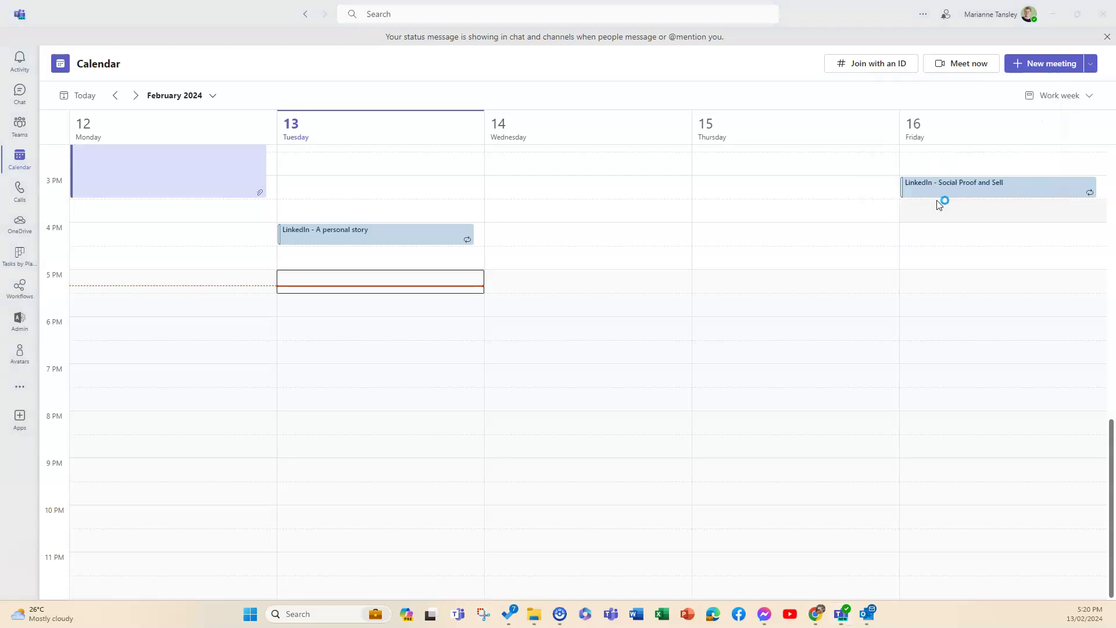
click(930, 203)
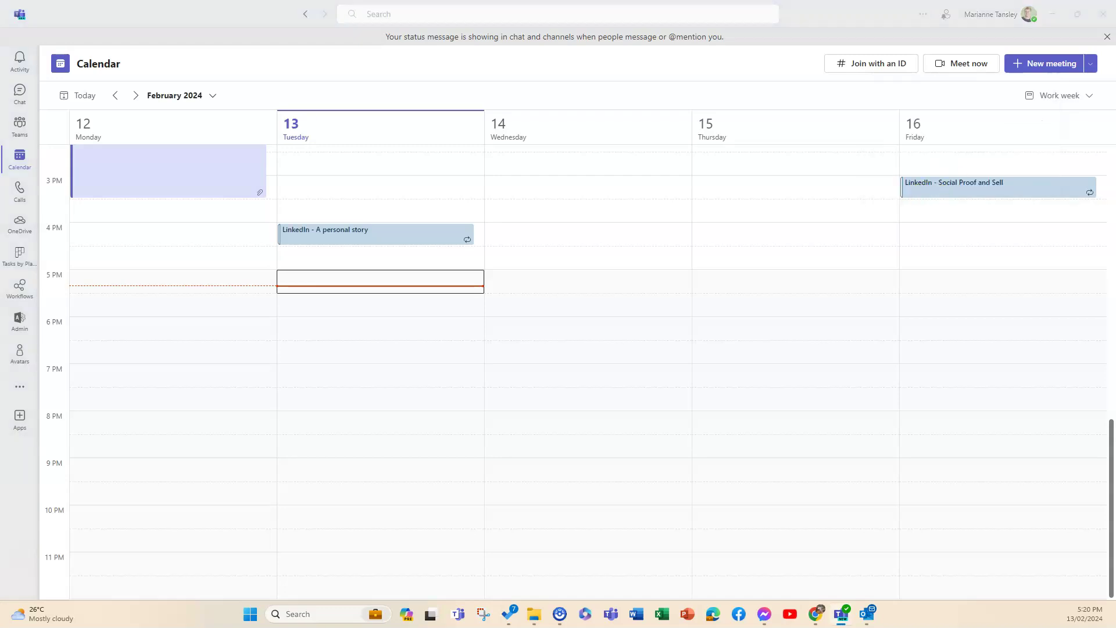
drag(578, 37, 574, 35)
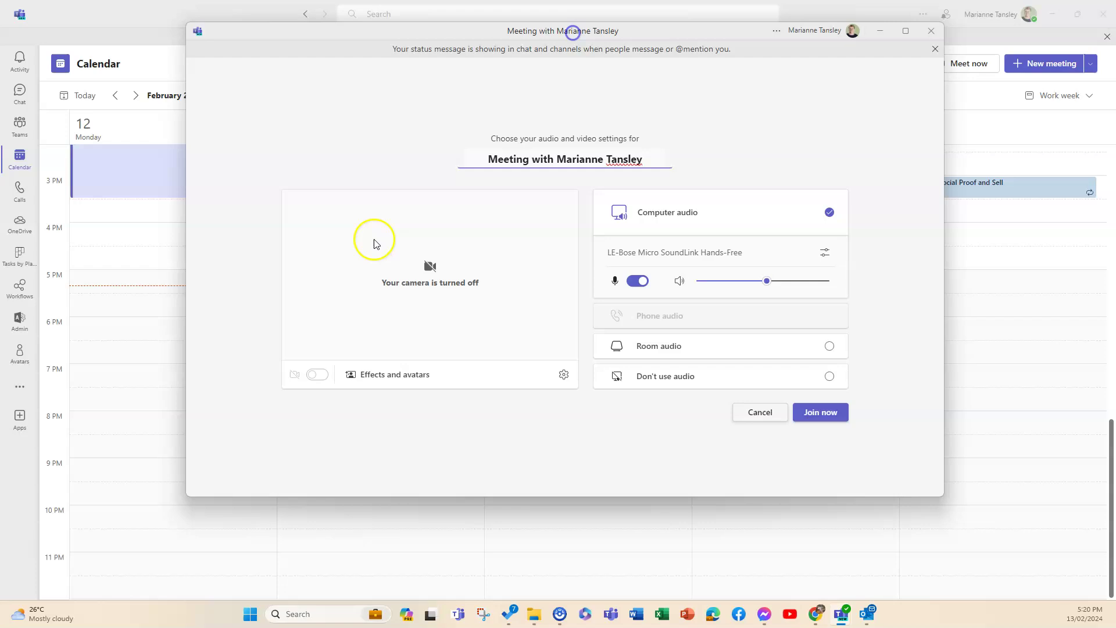
Select the existing avatar with no background, join the meeting and dismiss the invitation dialog.
click(388, 379)
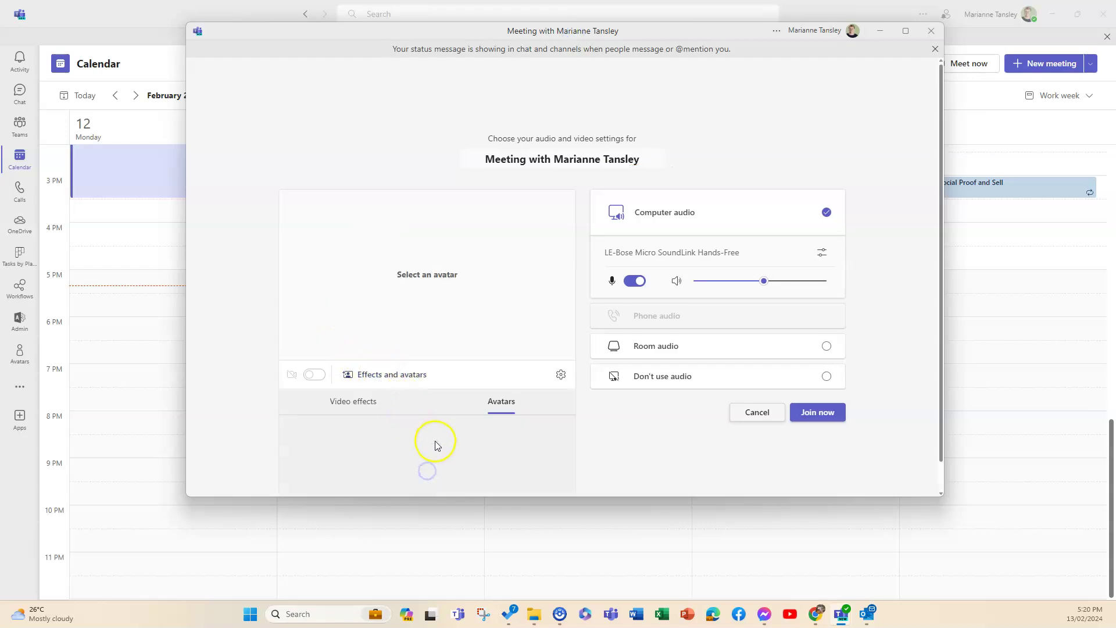
scroll(439, 436, down, 1)
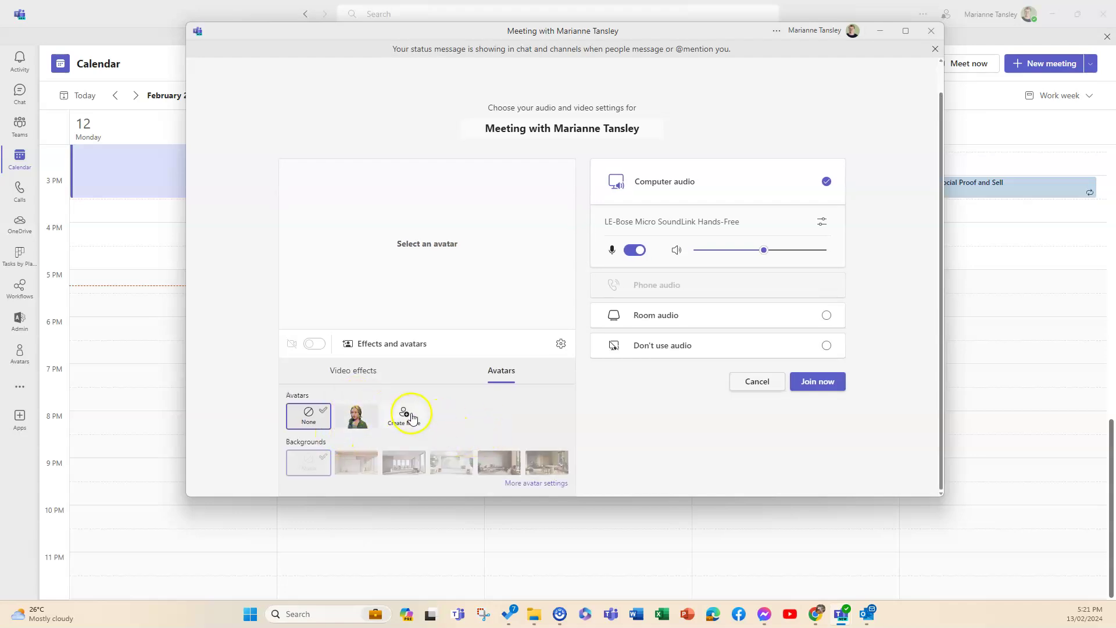
click(356, 416)
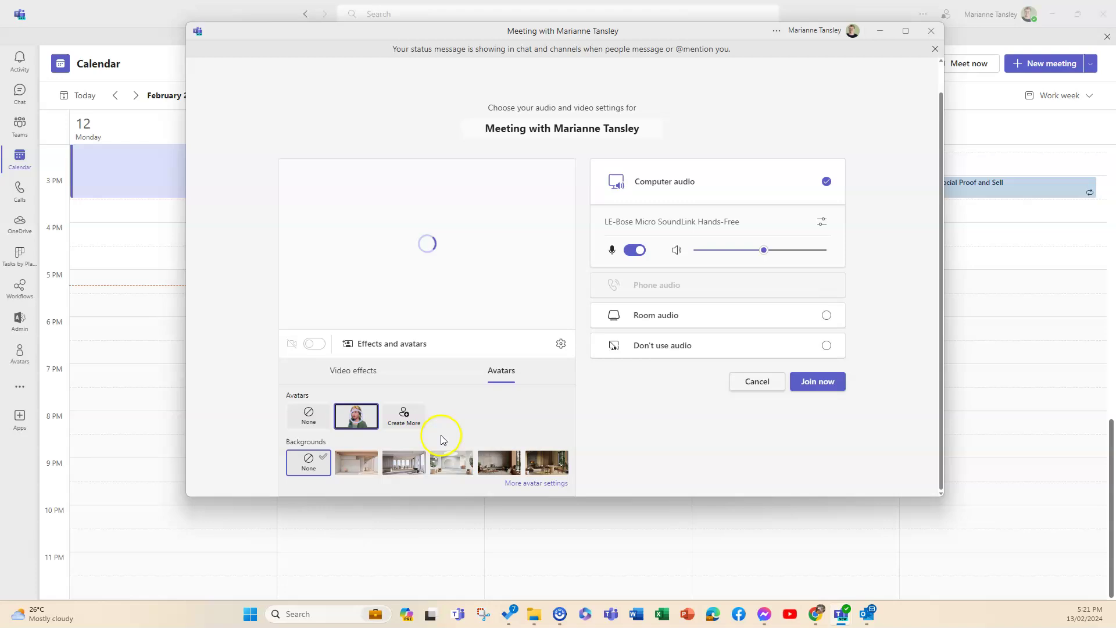
click(819, 383)
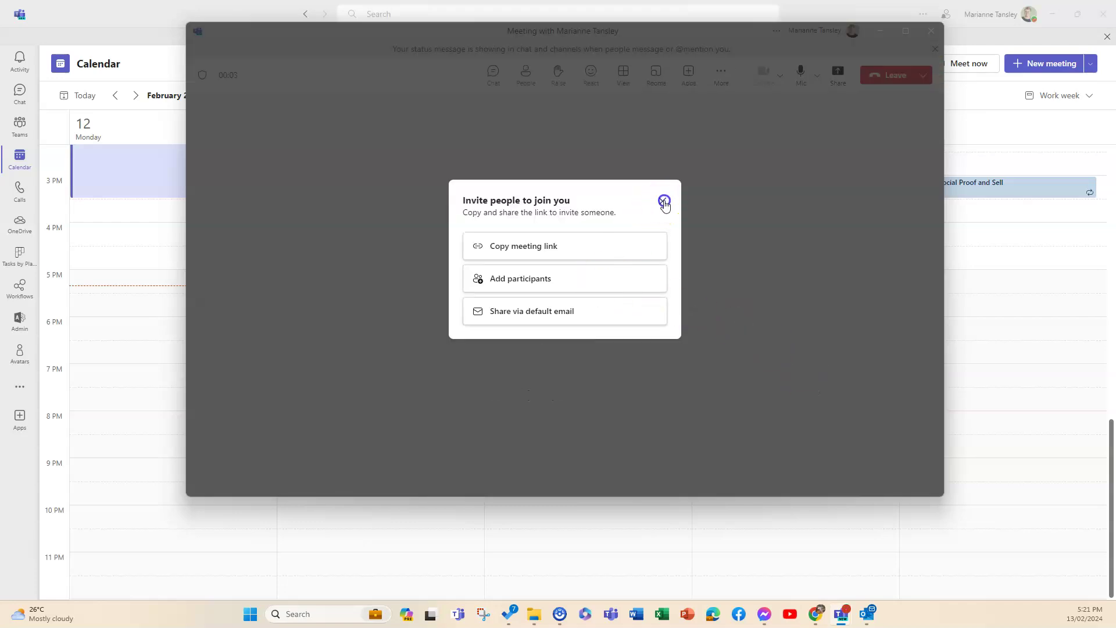
click(662, 201)
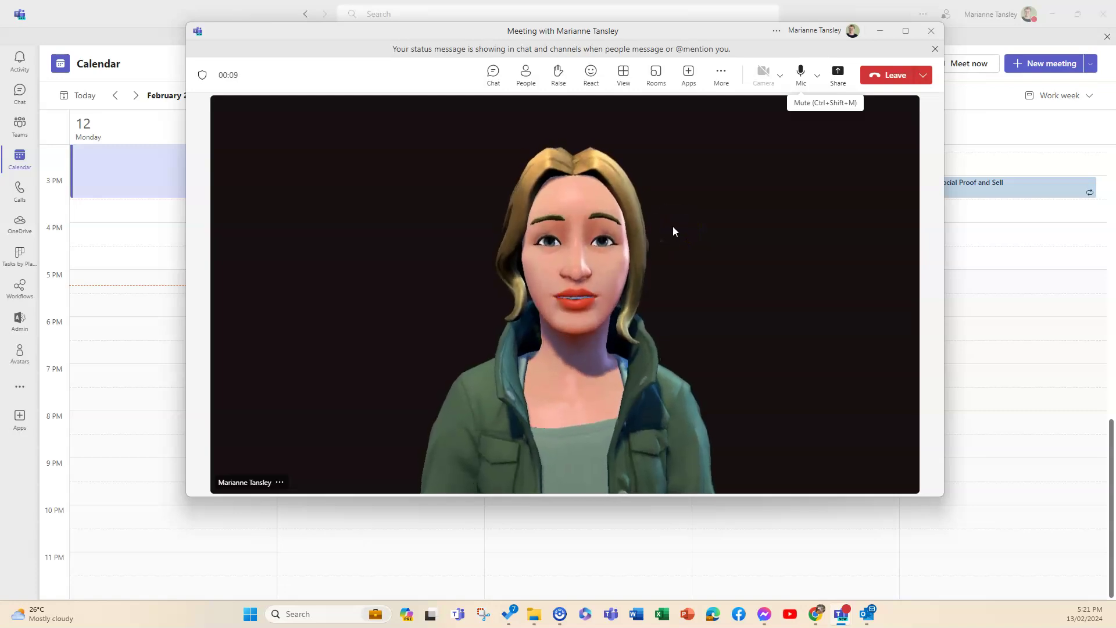
Send a thumbs-up reaction and a heart reaction in the meeting.
click(593, 72)
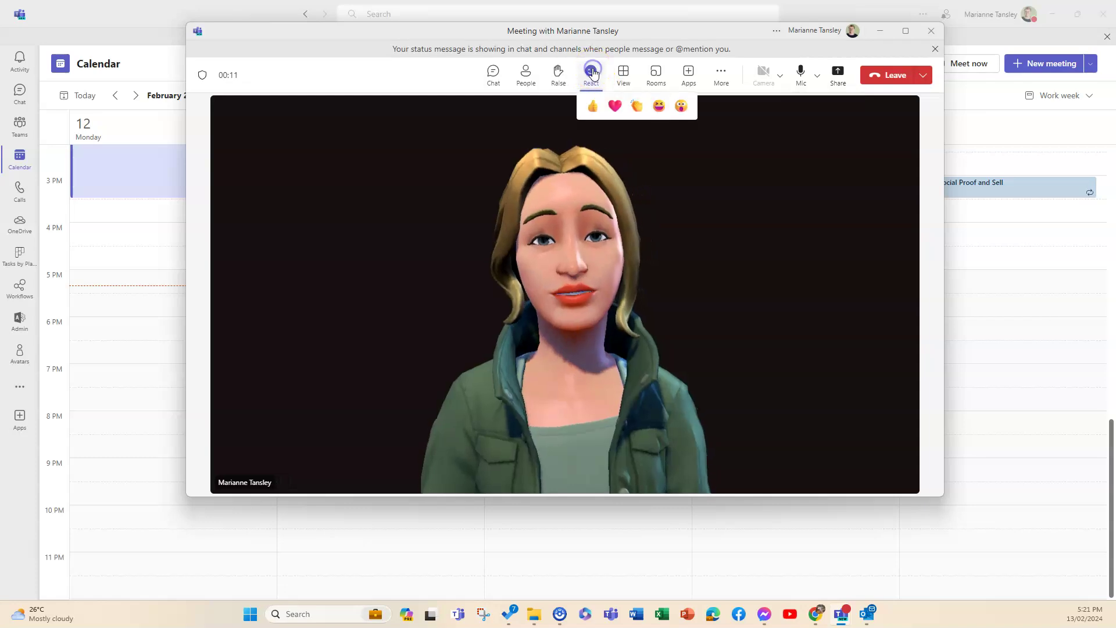
click(593, 103)
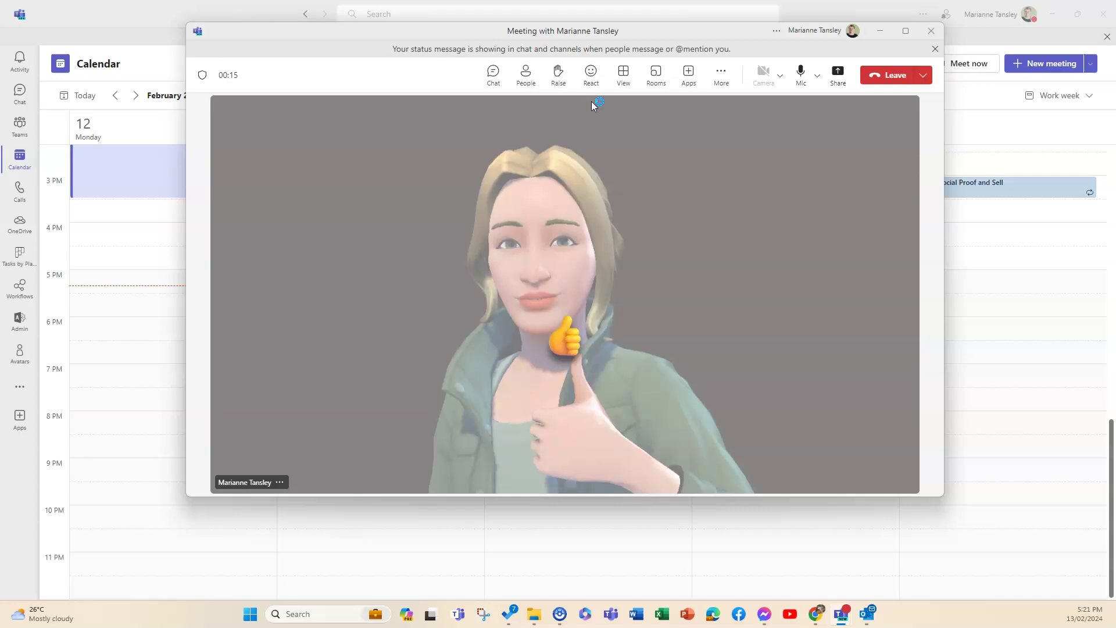
click(591, 85)
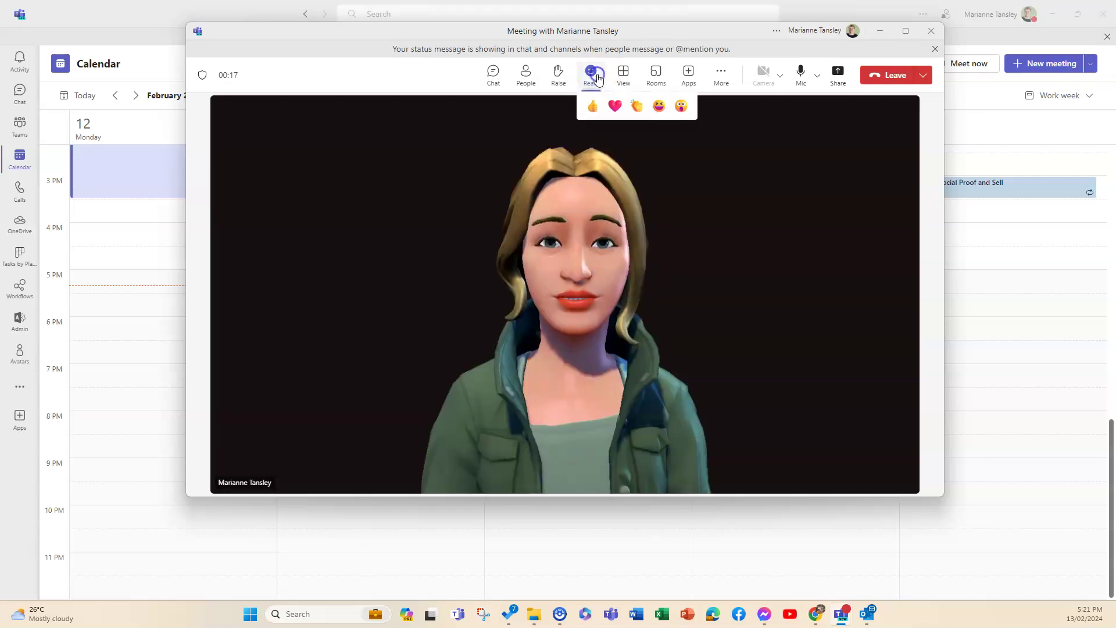
click(614, 107)
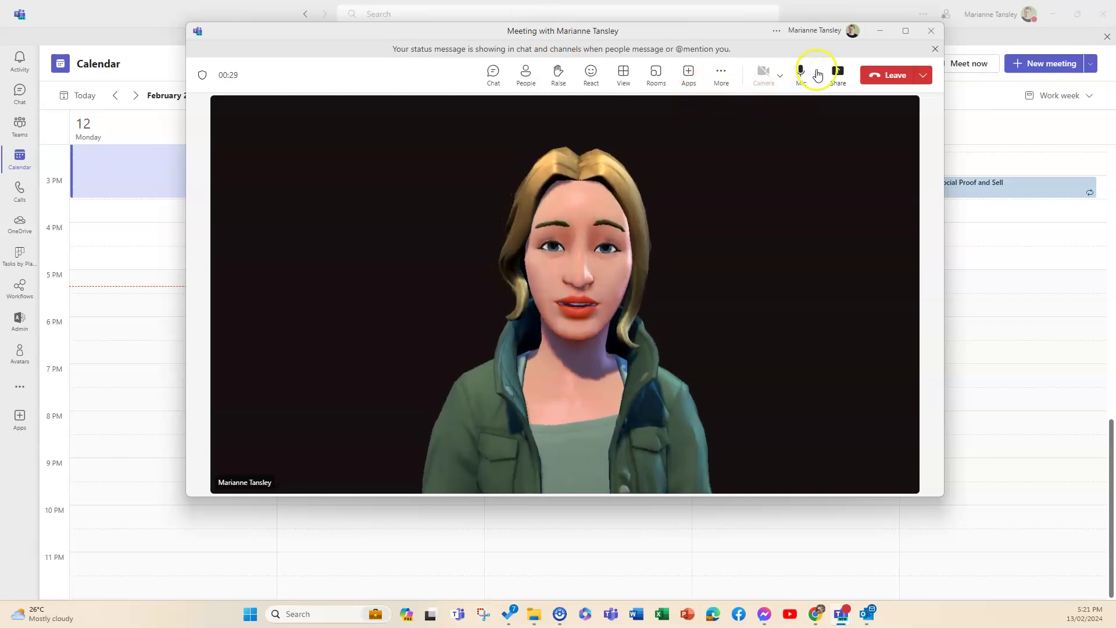
Open the meeting's video effects and settings and play the Wave and Kawaii avatar reactions.
click(717, 80)
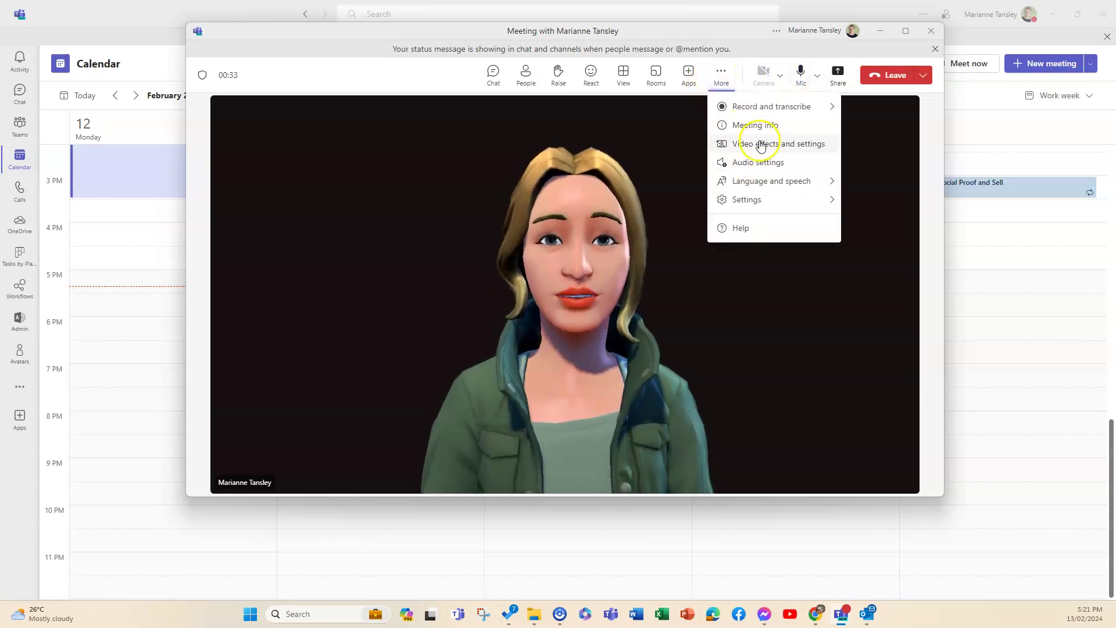
click(761, 145)
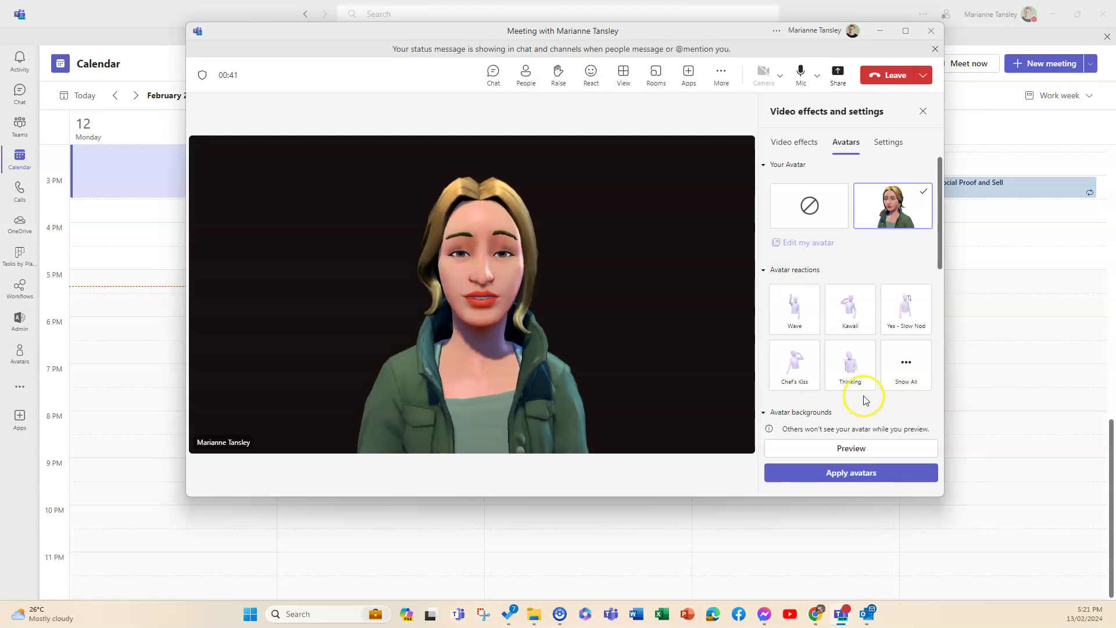
click(788, 327)
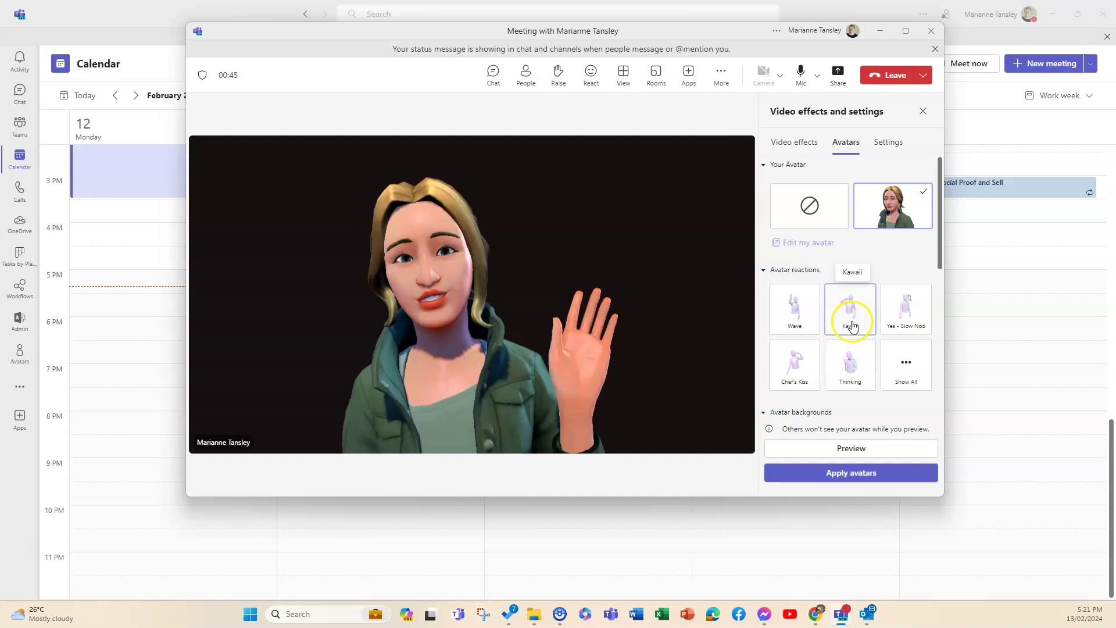
click(850, 315)
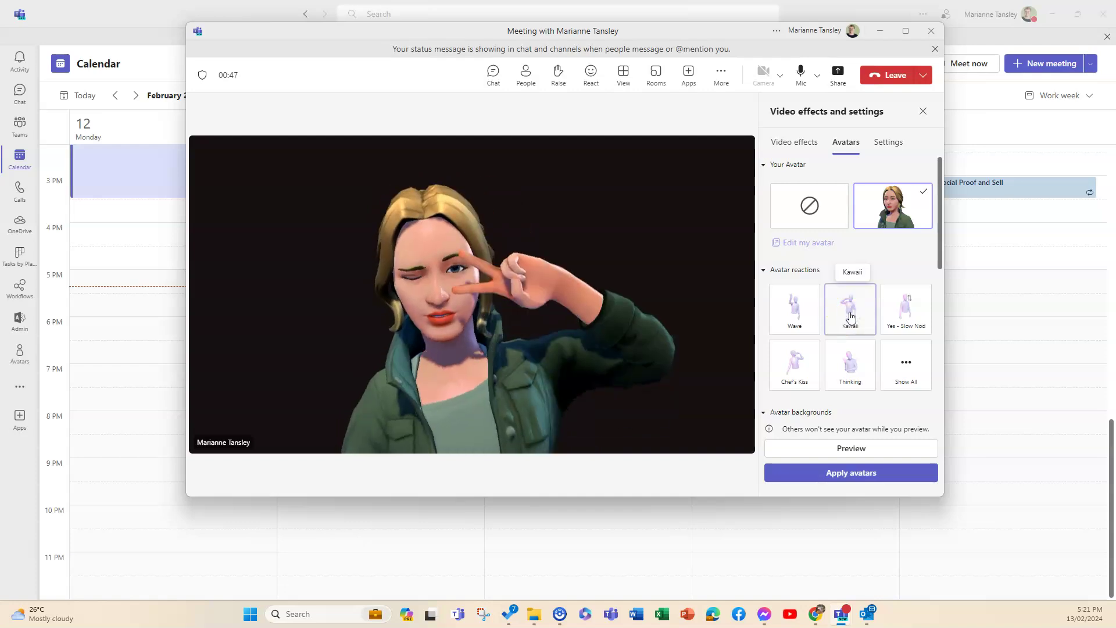
Show the full list of avatar reactions and unpin the Chef's Kiss reaction from the pinned ones.
scroll(850, 317, down, 1)
click(912, 321)
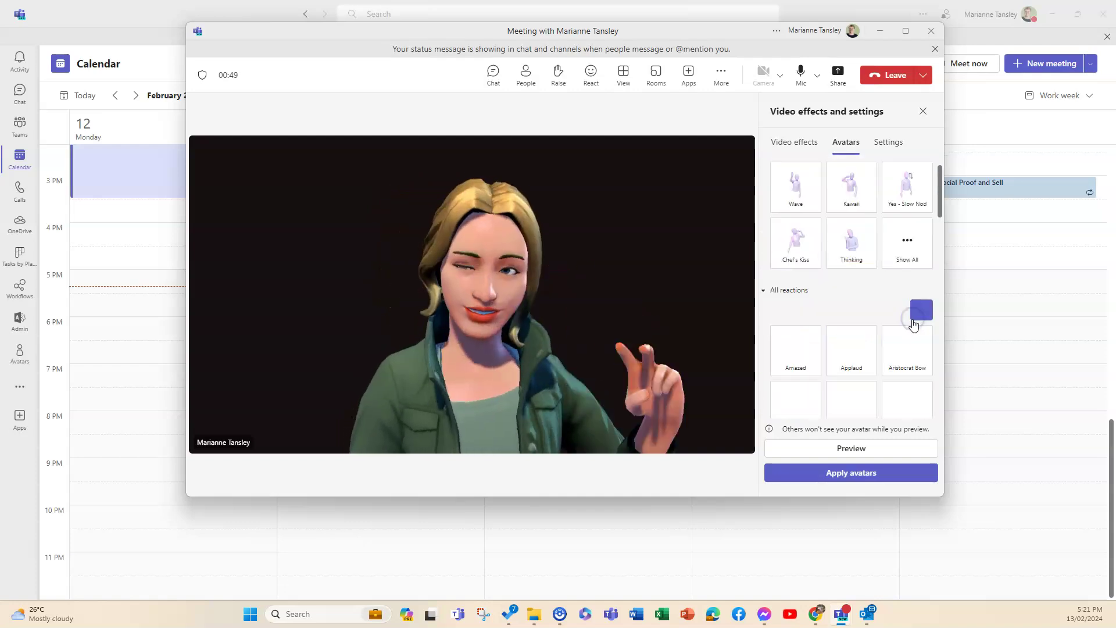
scroll(850, 336, down, 2)
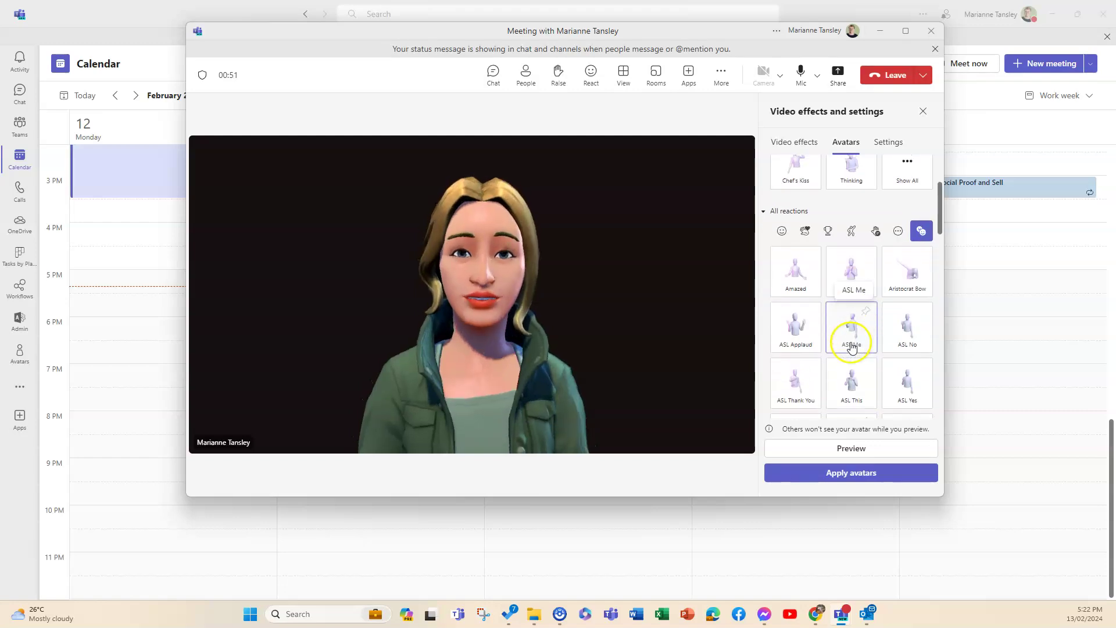
click(829, 288)
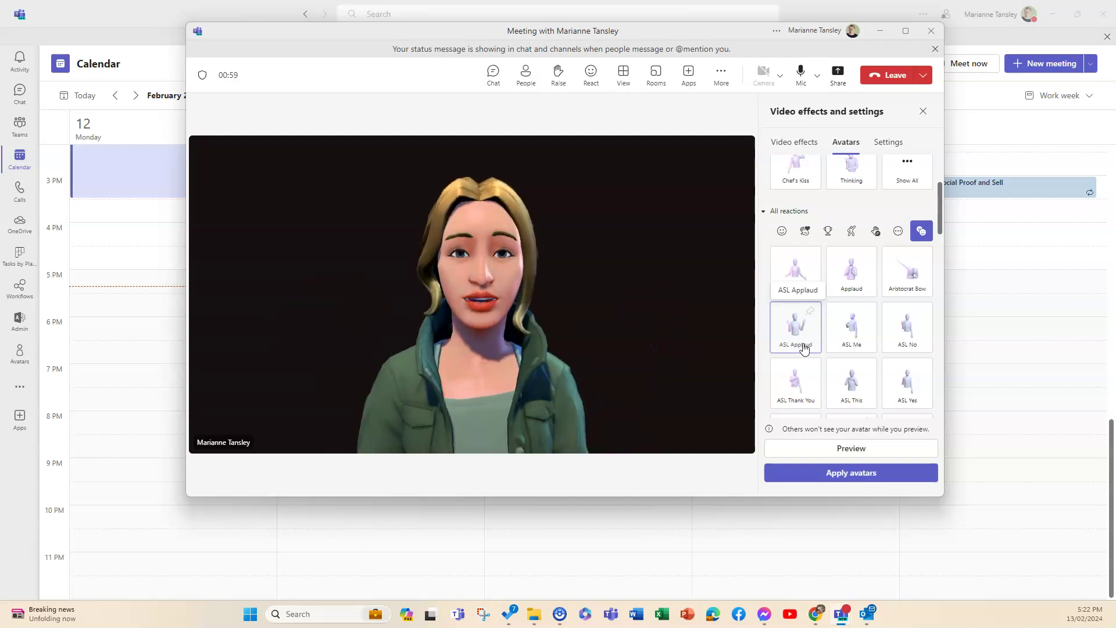
scroll(855, 372, down, 3)
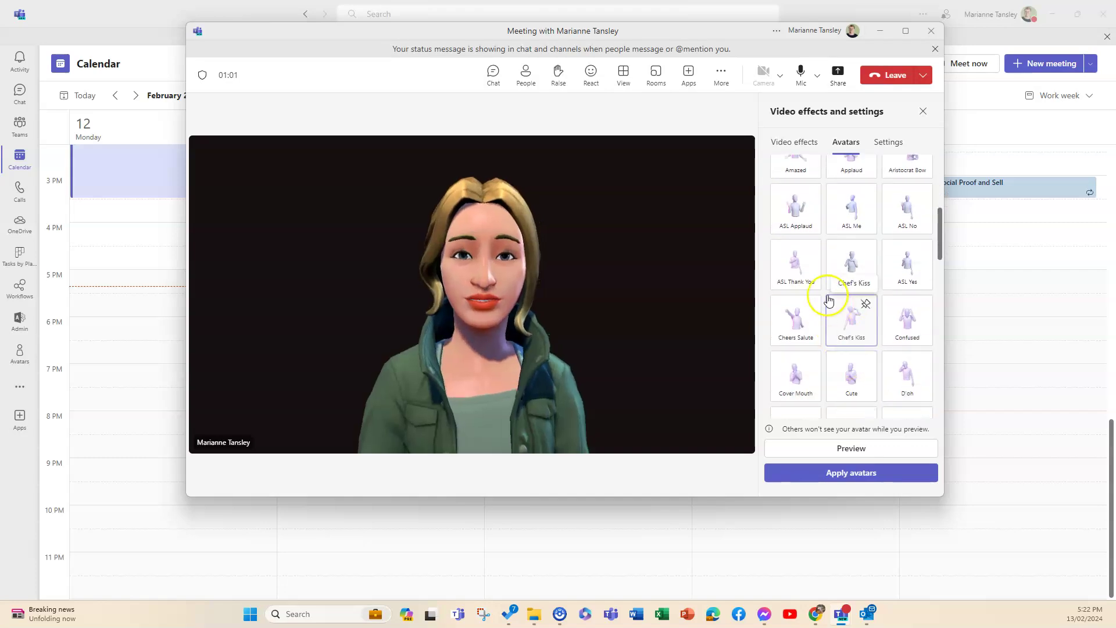
click(839, 330)
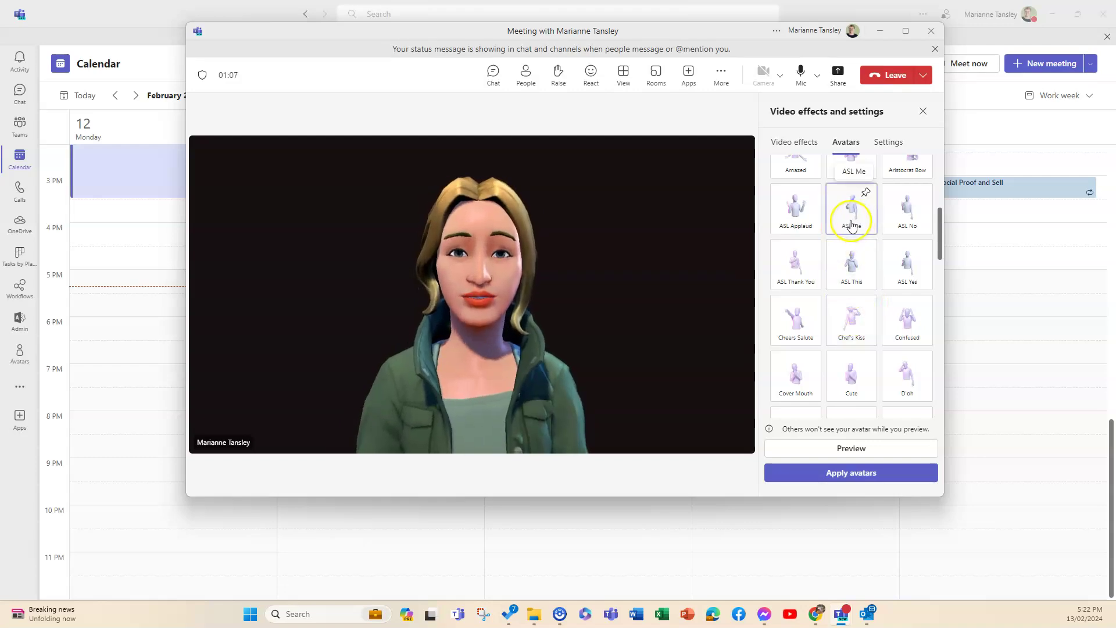
scroll(840, 210, up, 4)
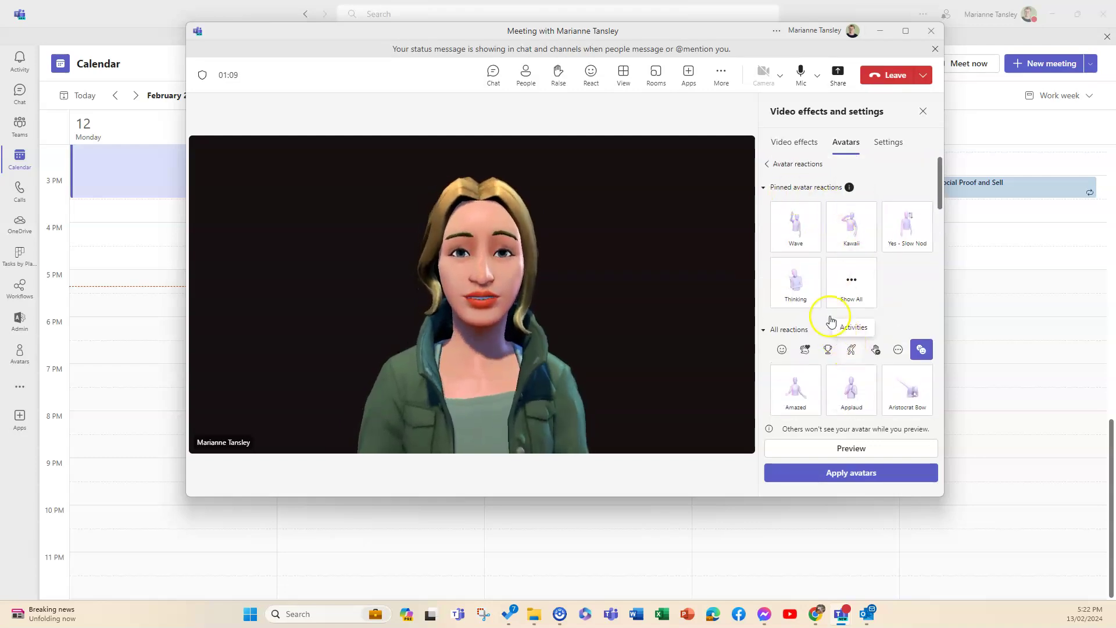
Play a clapping avatar reaction and browse the rest of the full reactions list down to Wave and Yawn.
mouse_move(821, 278)
scroll(821, 279, down, 7)
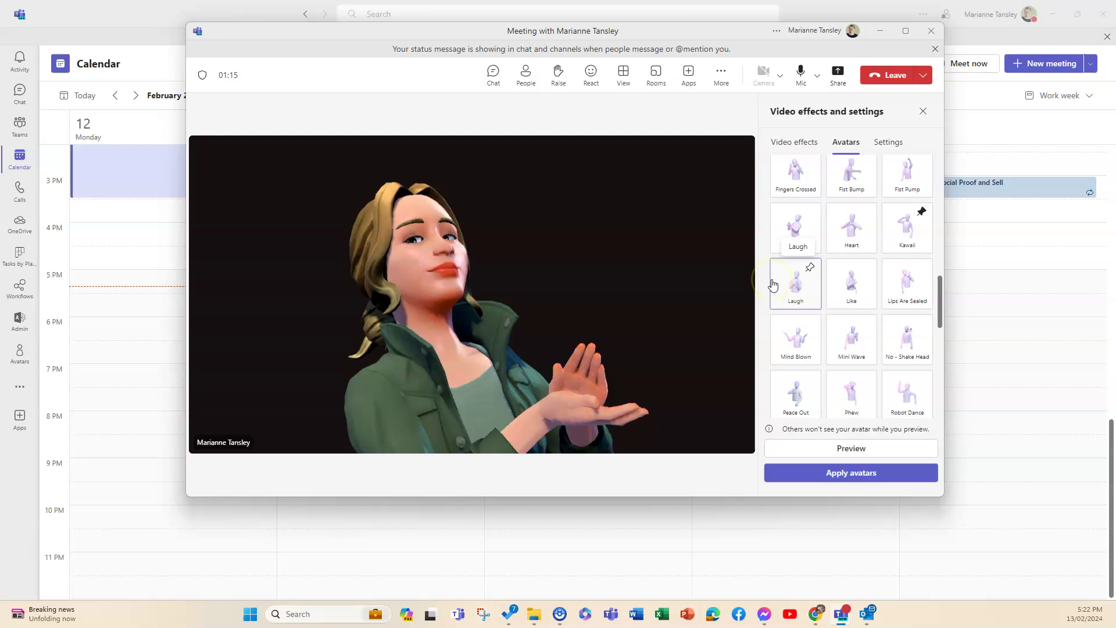
click(867, 379)
scroll(869, 378, down, 6)
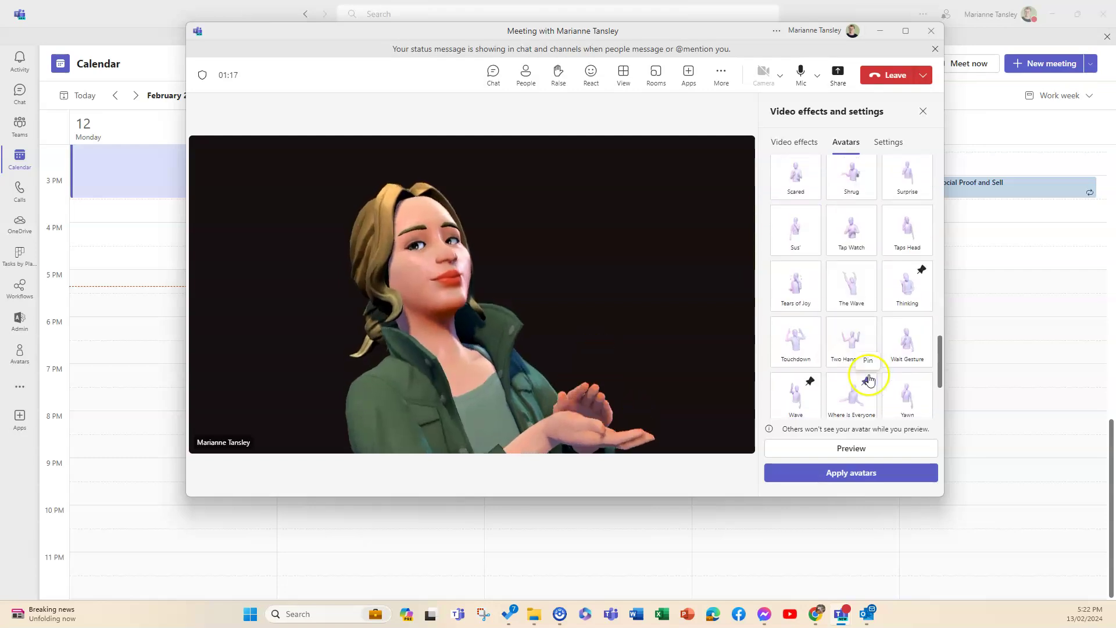